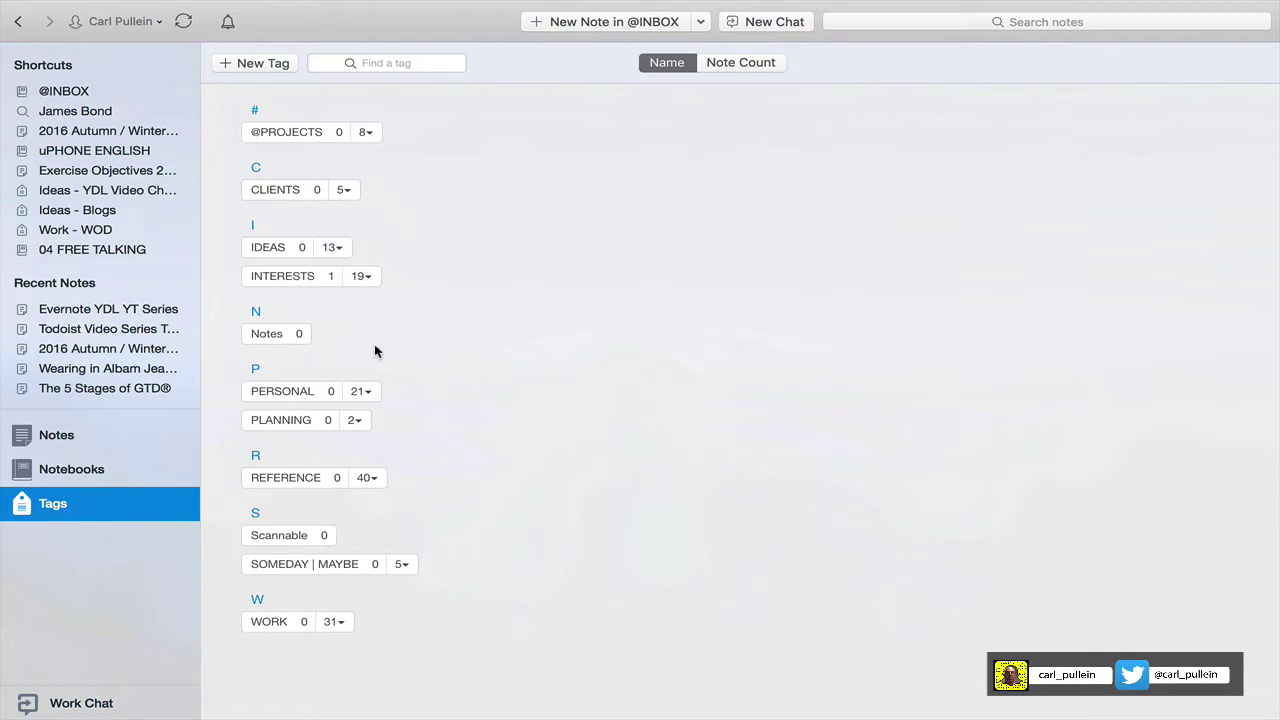
left_click(366, 132)
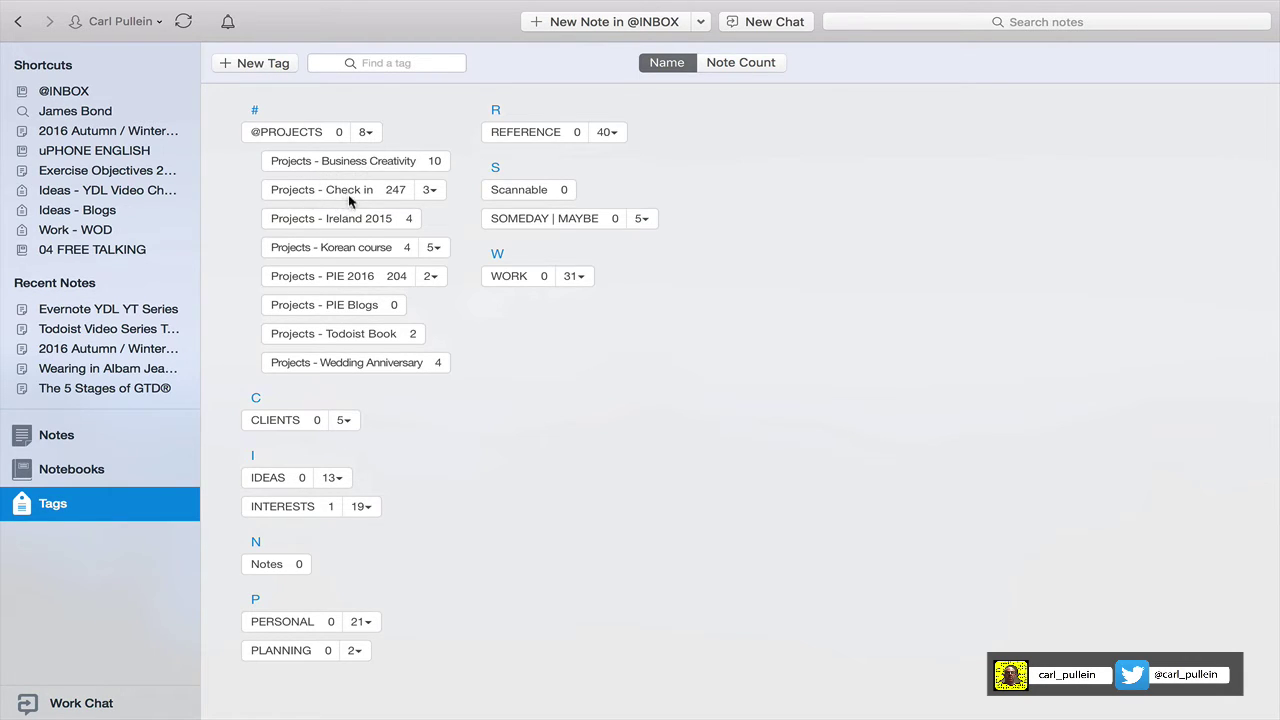
left_click(368, 133)
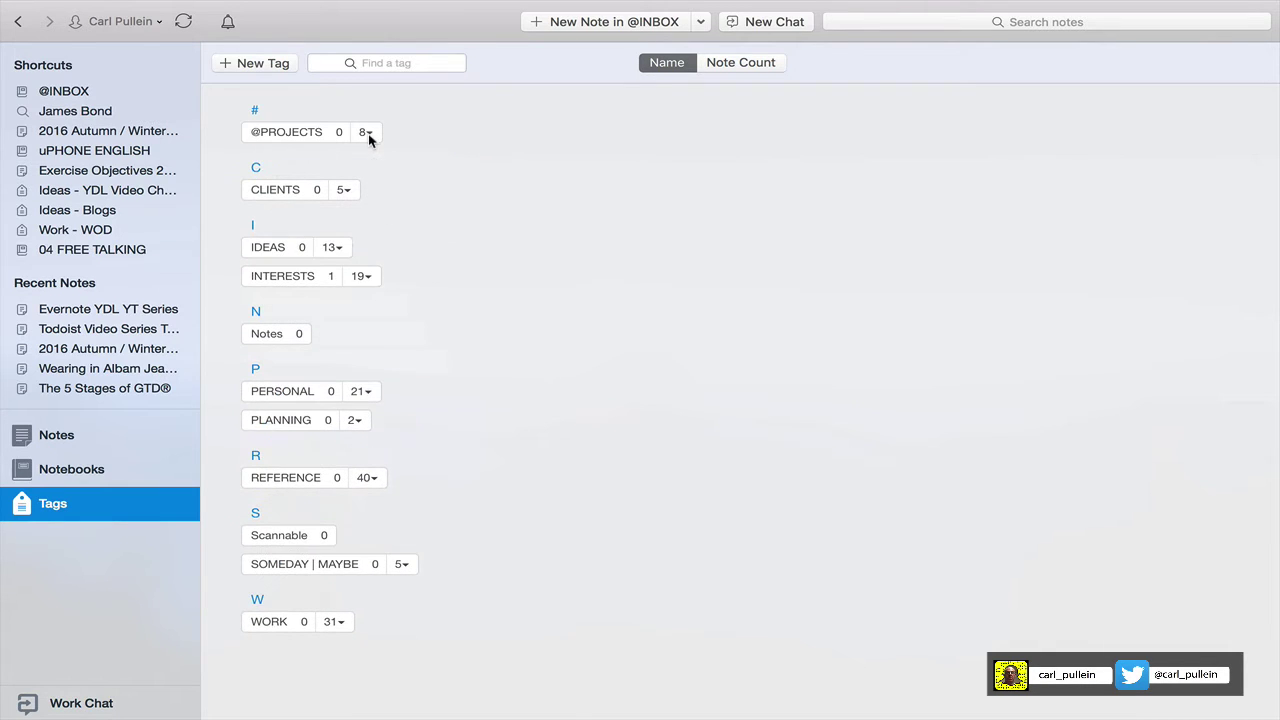
left_click(366, 276)
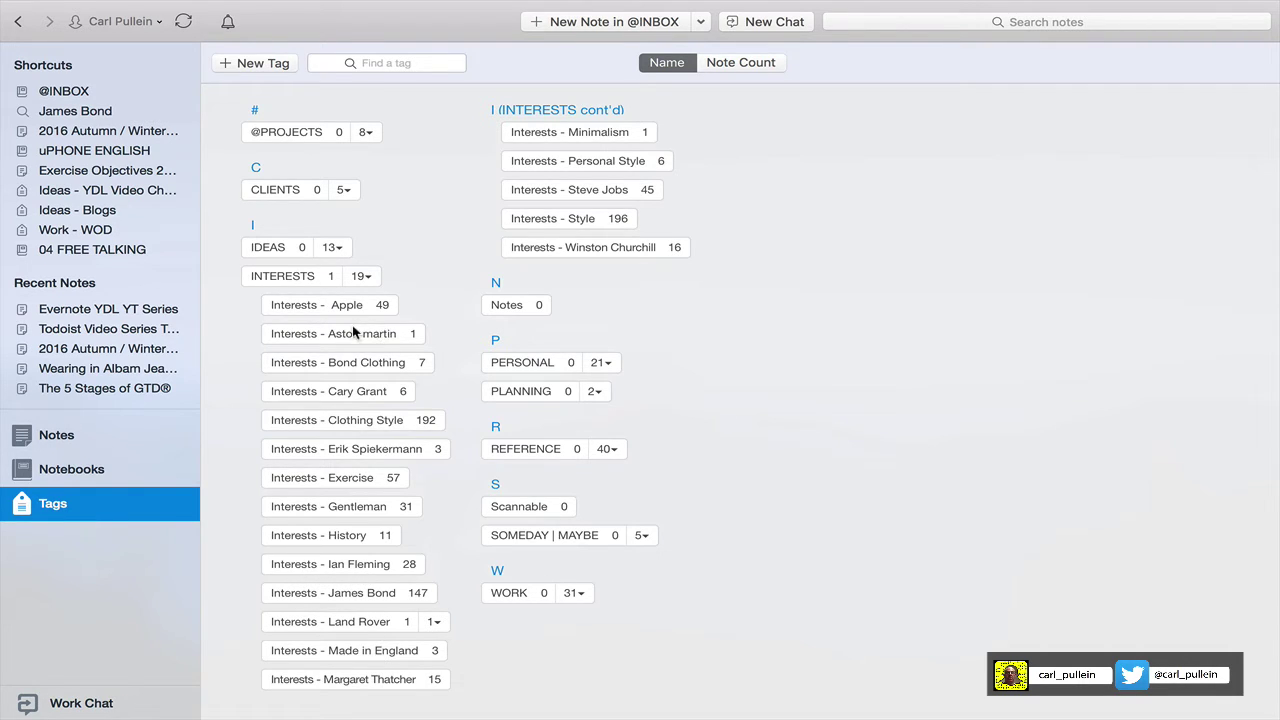
left_click(364, 276)
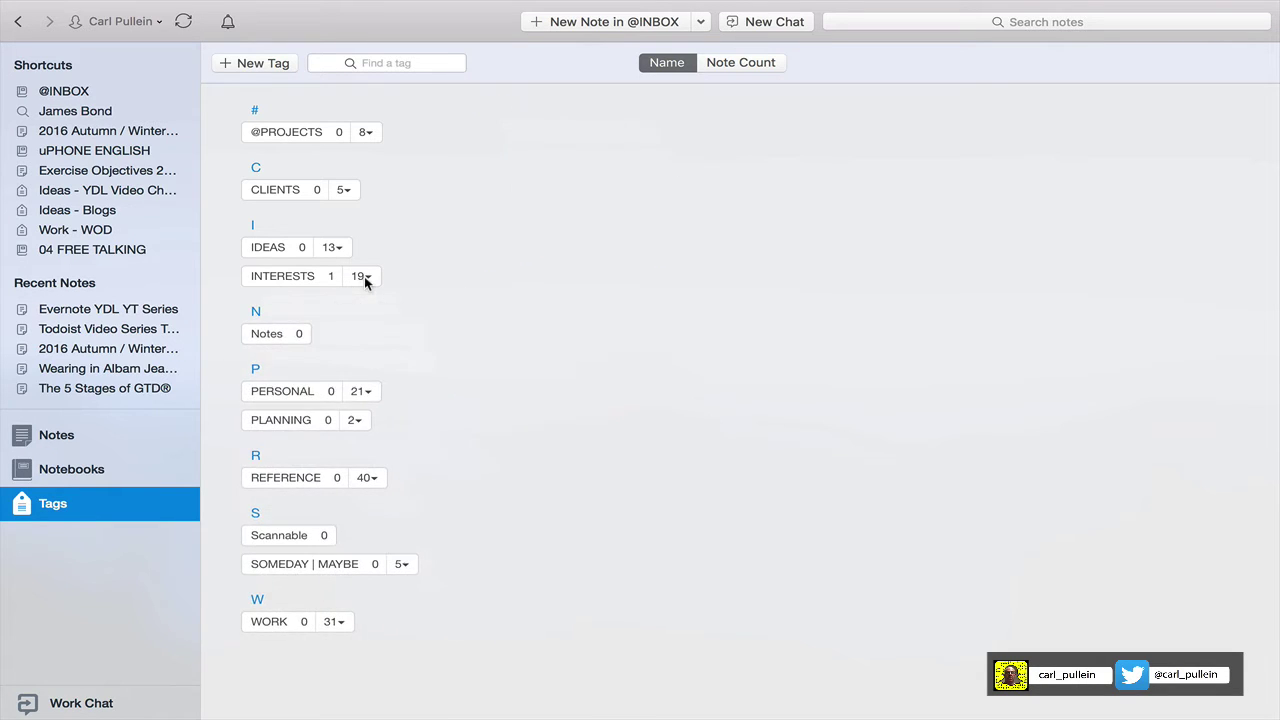
left_click(369, 391)
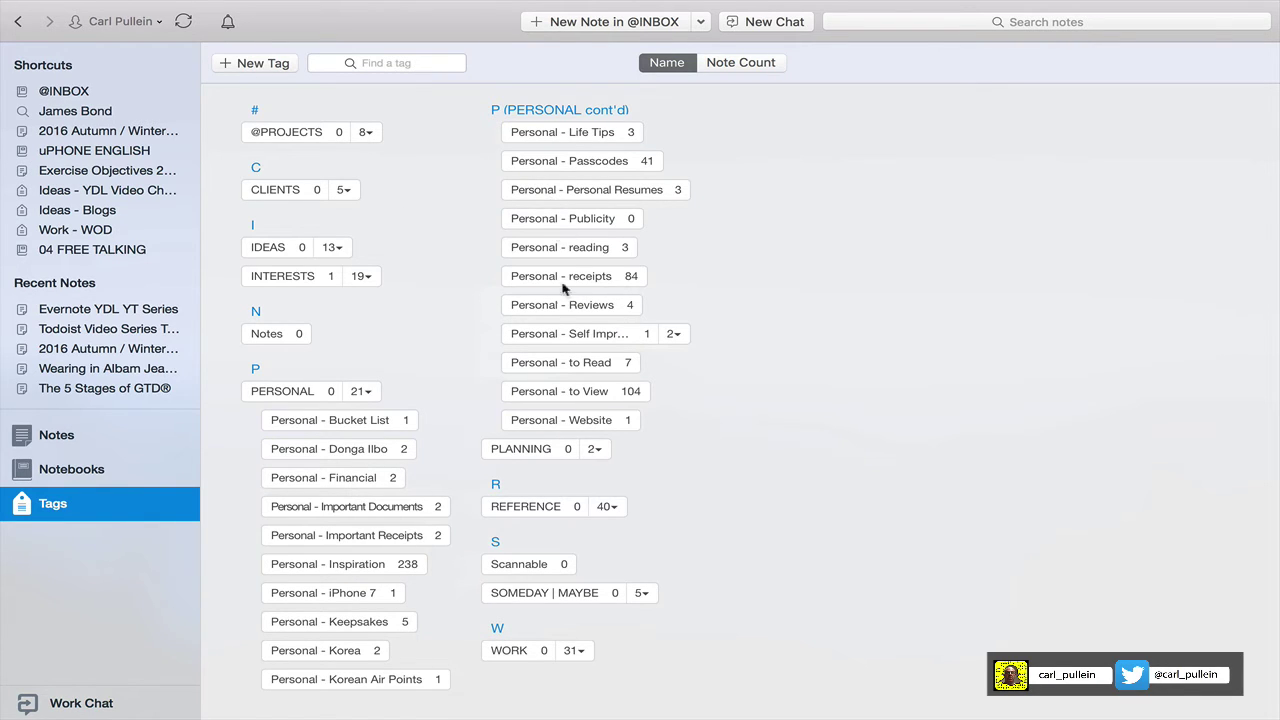
left_click(369, 392)
left_click(379, 478)
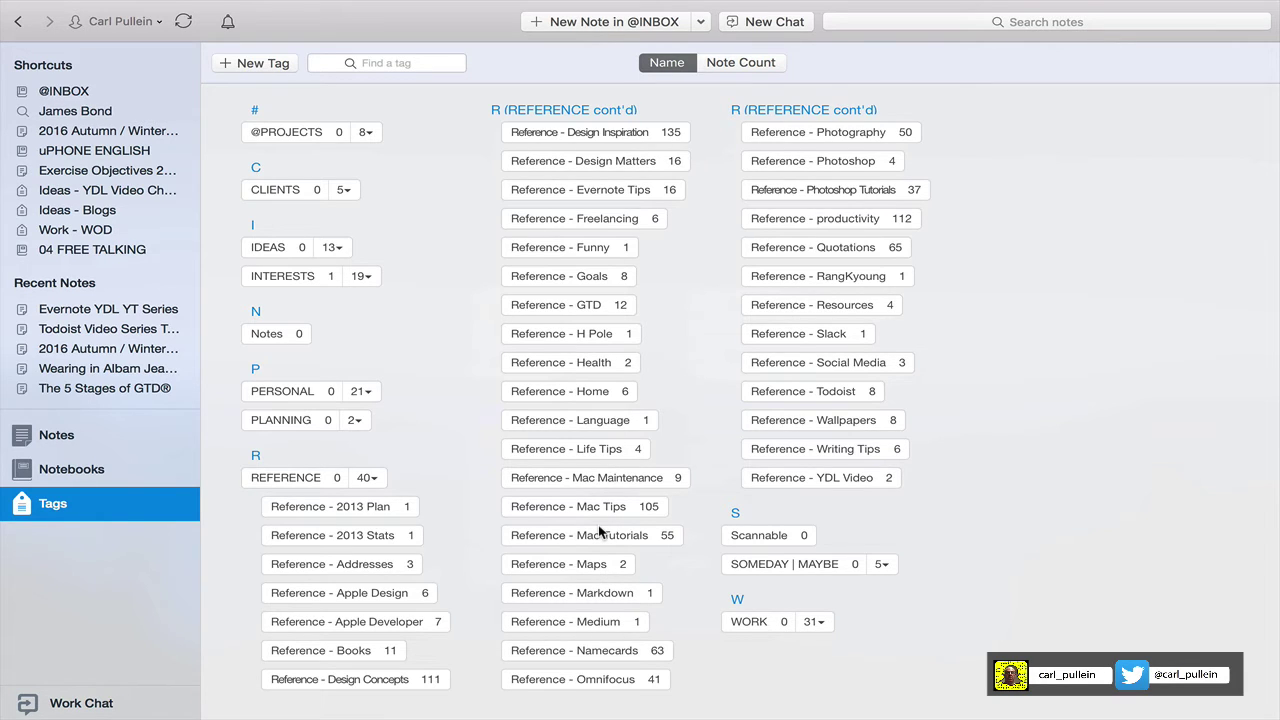
left_click(381, 481)
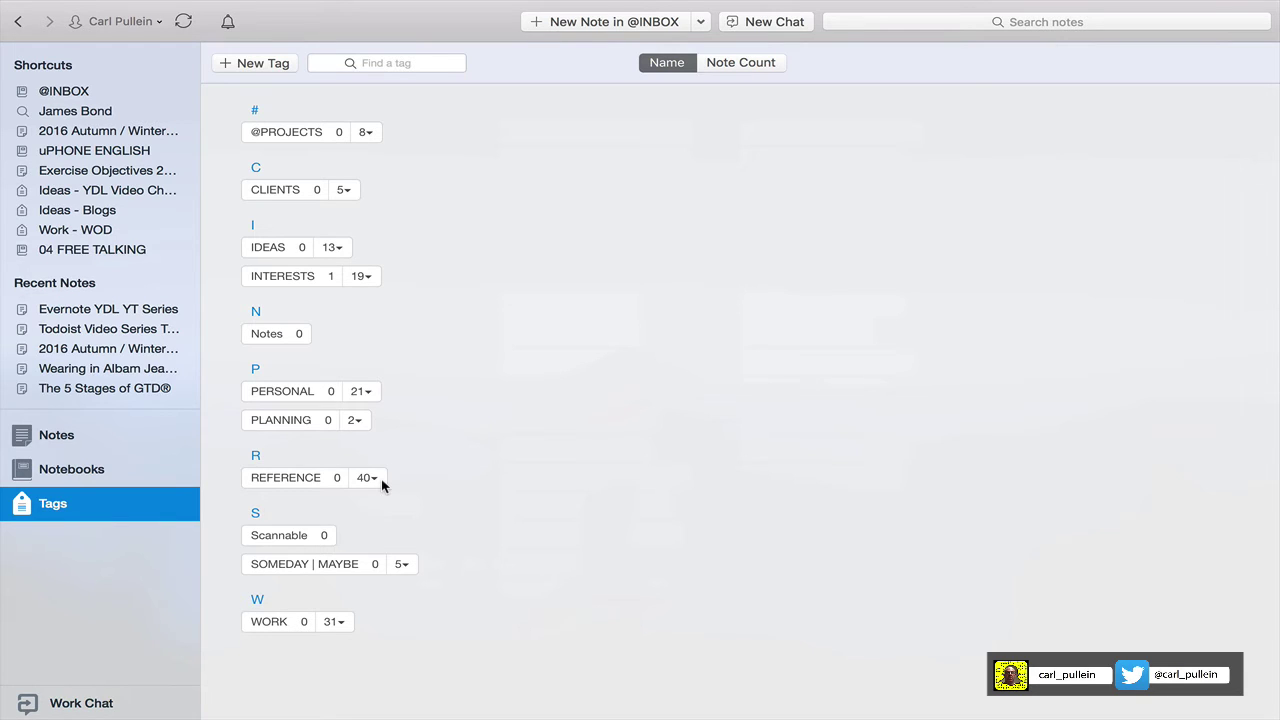
left_click(78, 95)
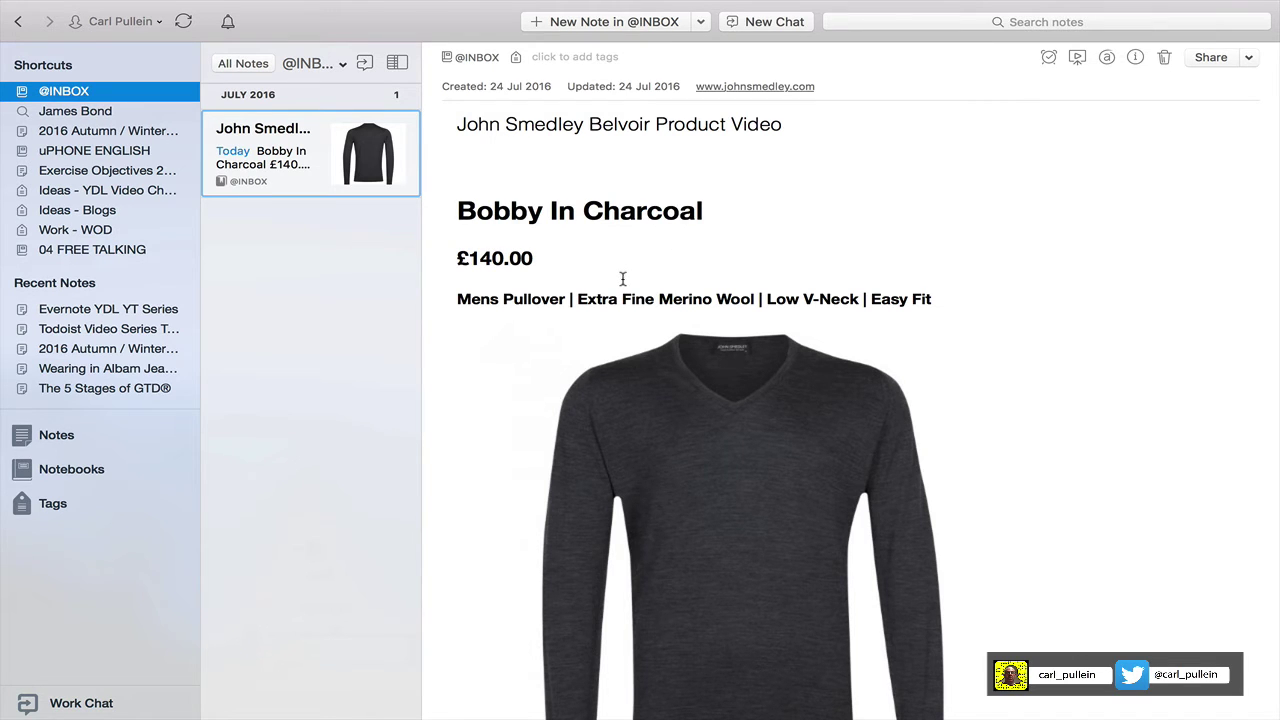
scroll(698, 384, "down", 10)
scroll(697, 381, "down", 20)
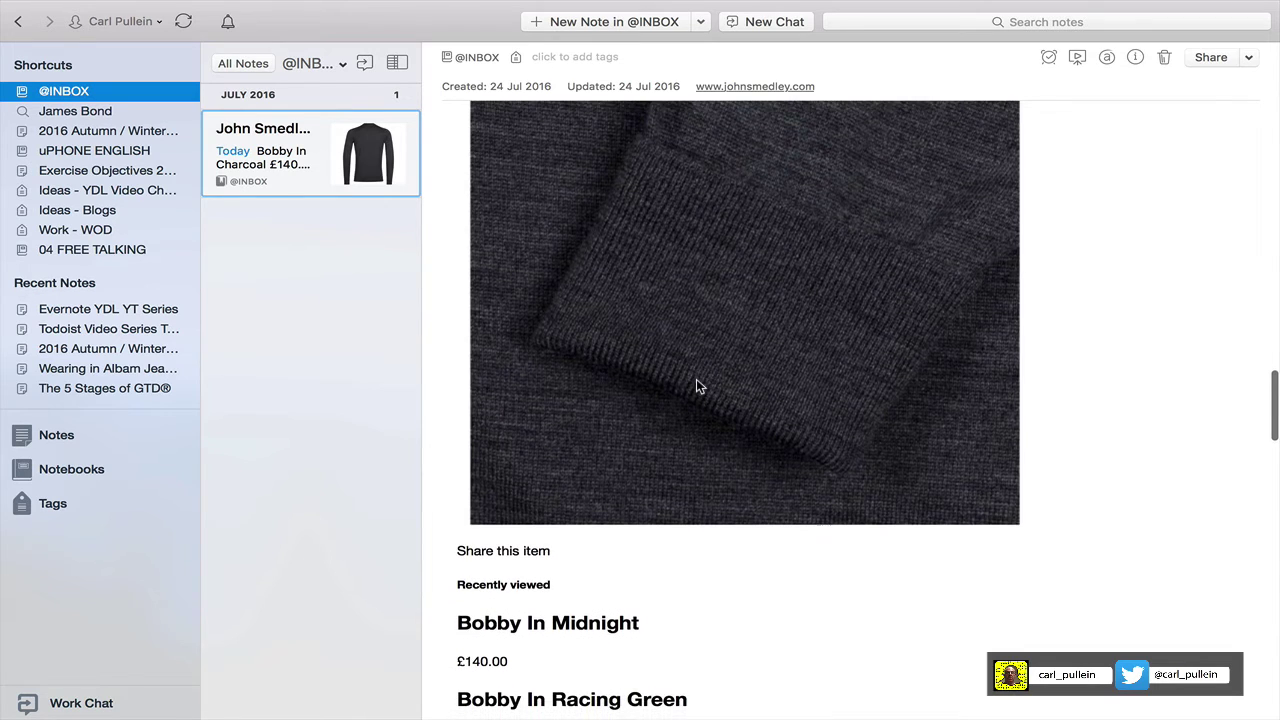
scroll(697, 386, "up", 20)
scroll(697, 381, "down", 1)
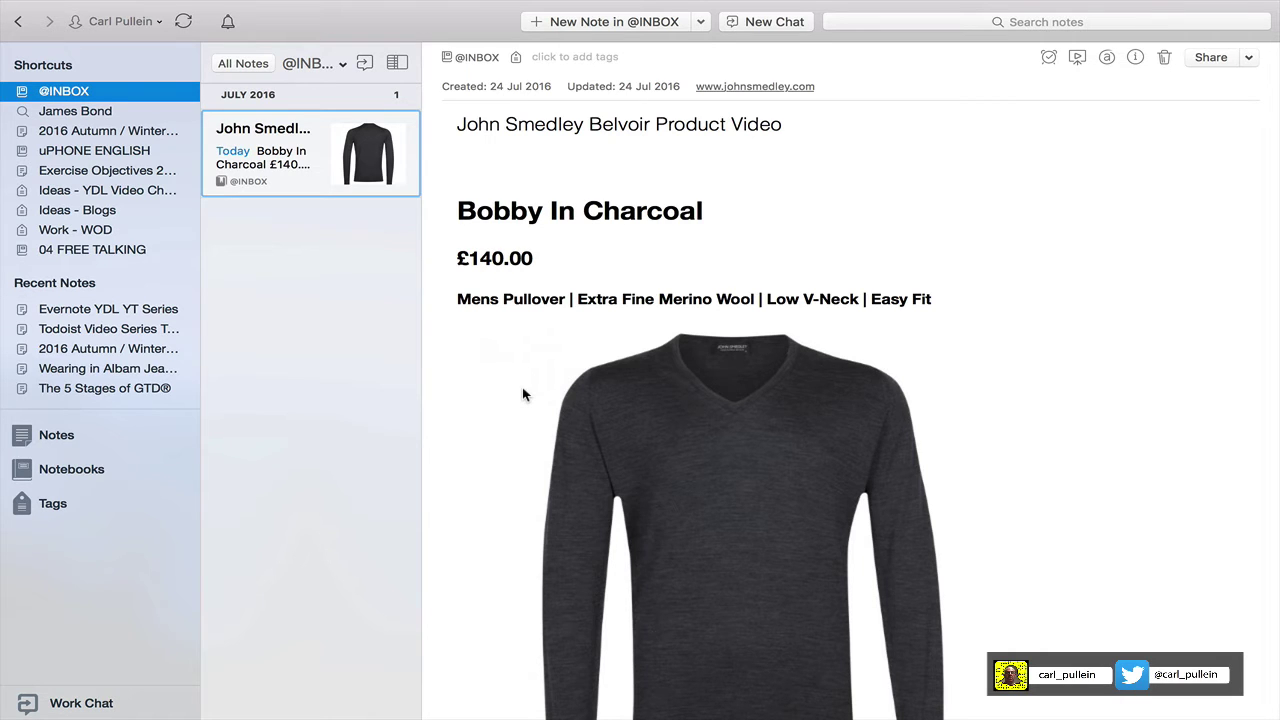
scroll(522, 394, "down", 10)
scroll(497, 340, "up", 10)
left_click(563, 58)
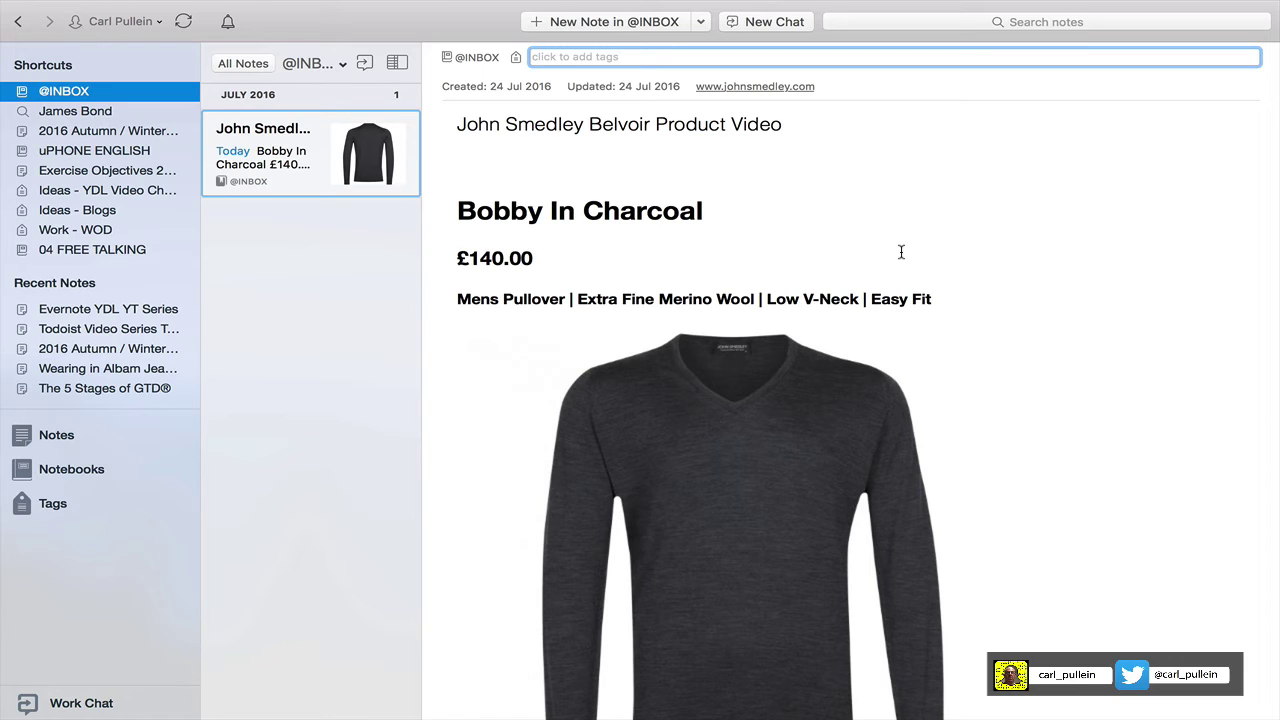
type("S|M - Autumn / Winter 2016/17")
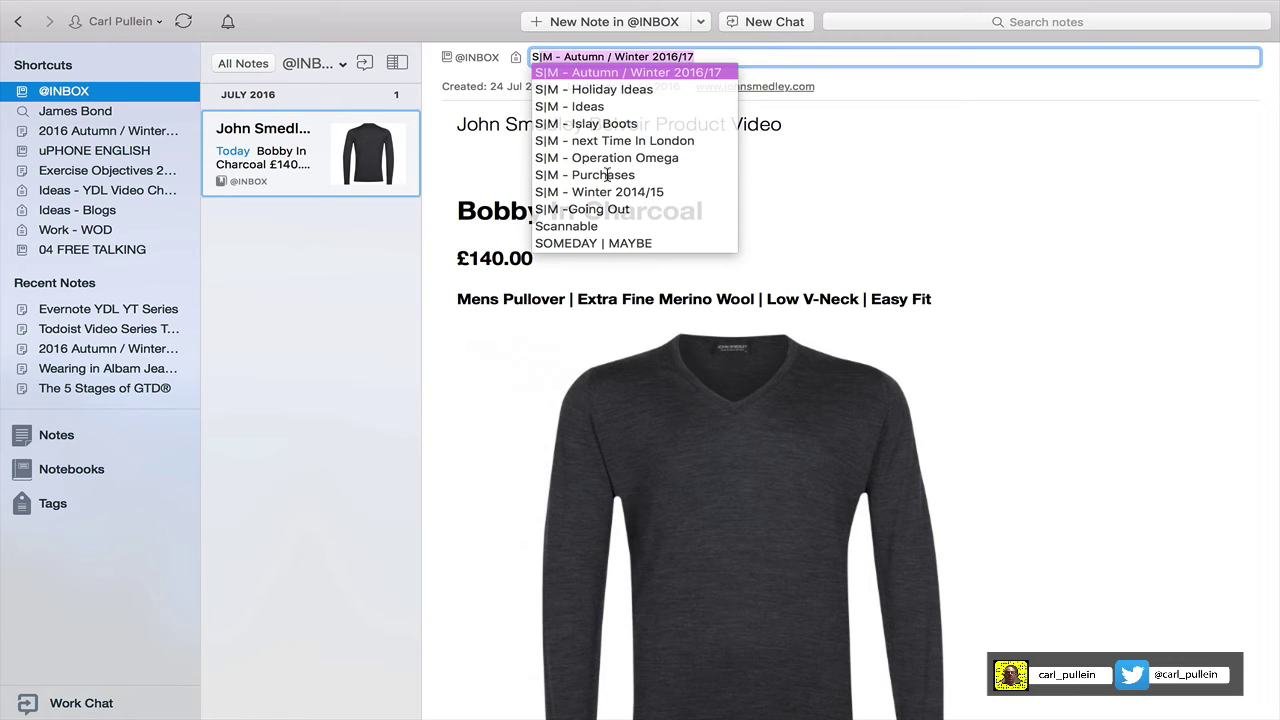
left_click(607, 175)
Move the John Smedley Belvoir Product Video note to the 03 GENERAL REFERENCE - PERSONAL notebook.
left_click(478, 58)
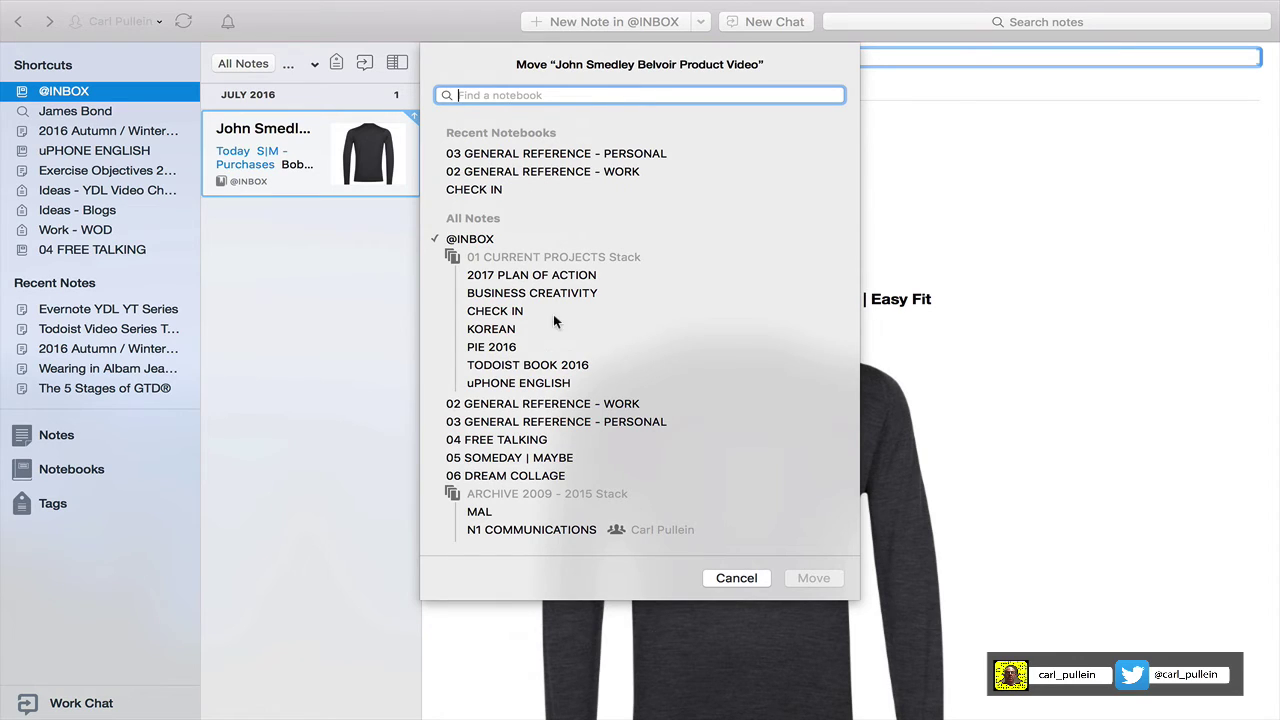
left_click(598, 422)
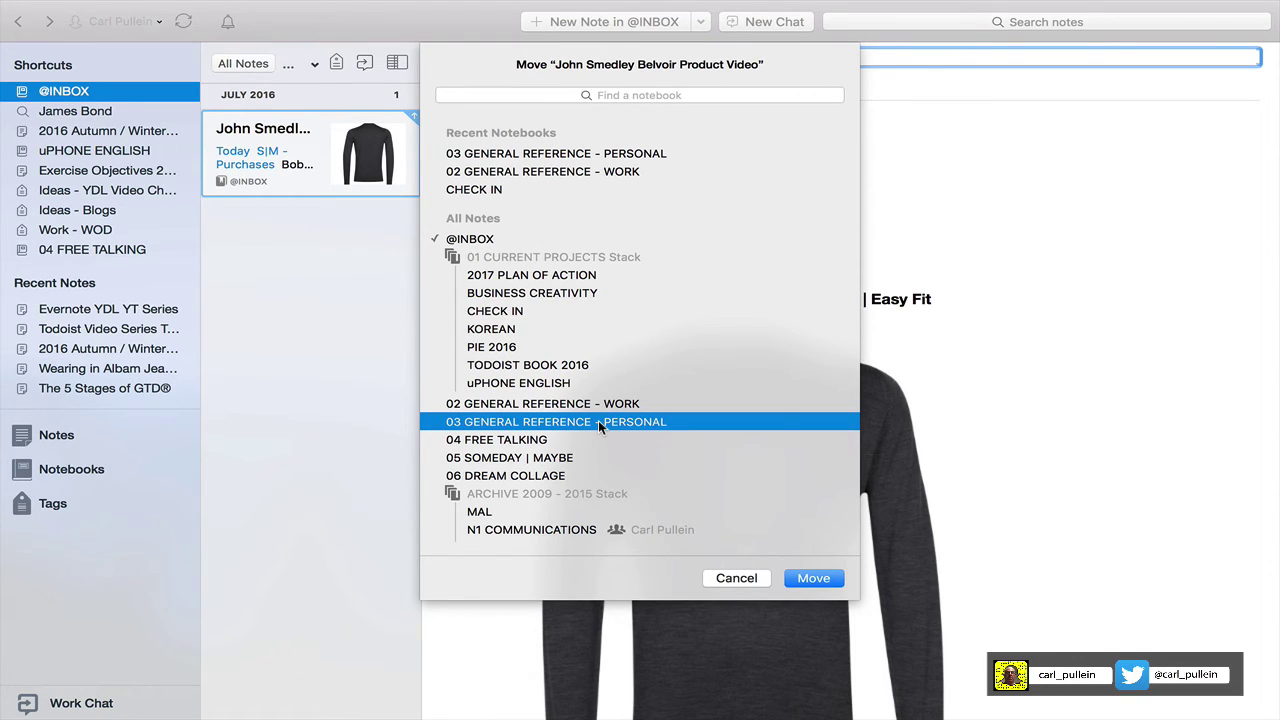
key("Return")
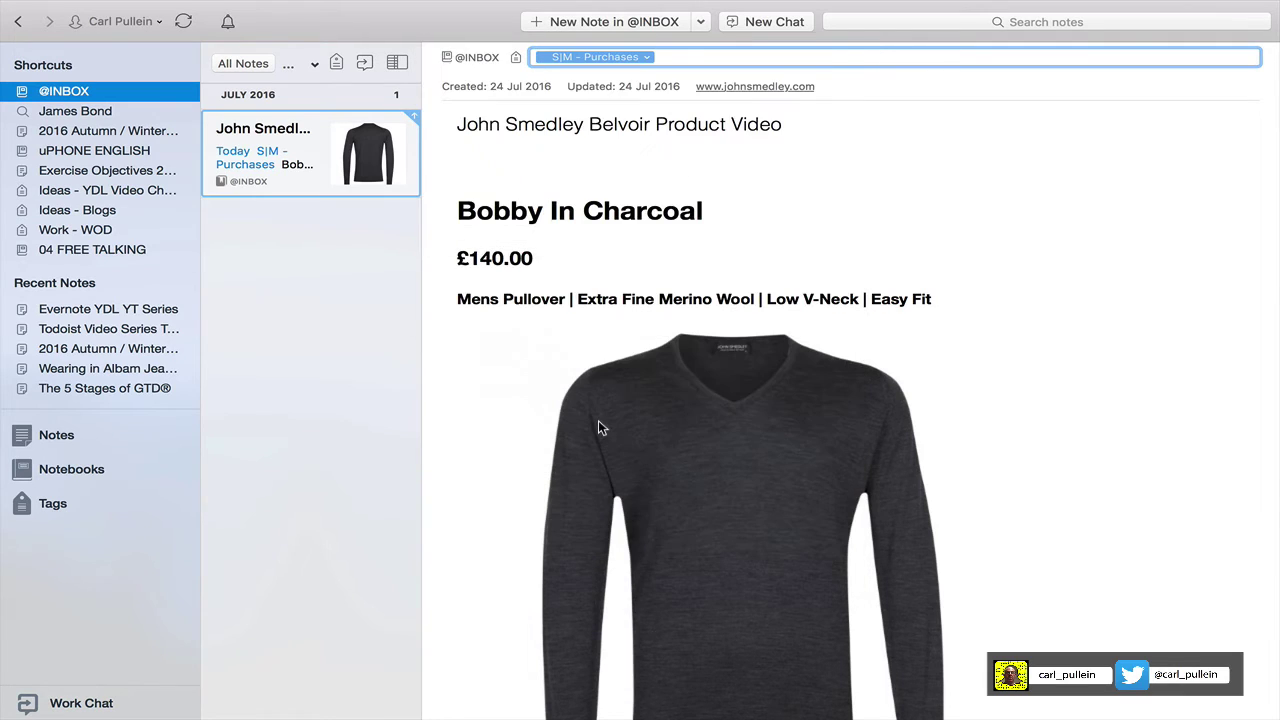
Show the notes tagged S|M - Purchases under SOMEDAY | MAYBE and look through the pullover note.
left_click(33, 503)
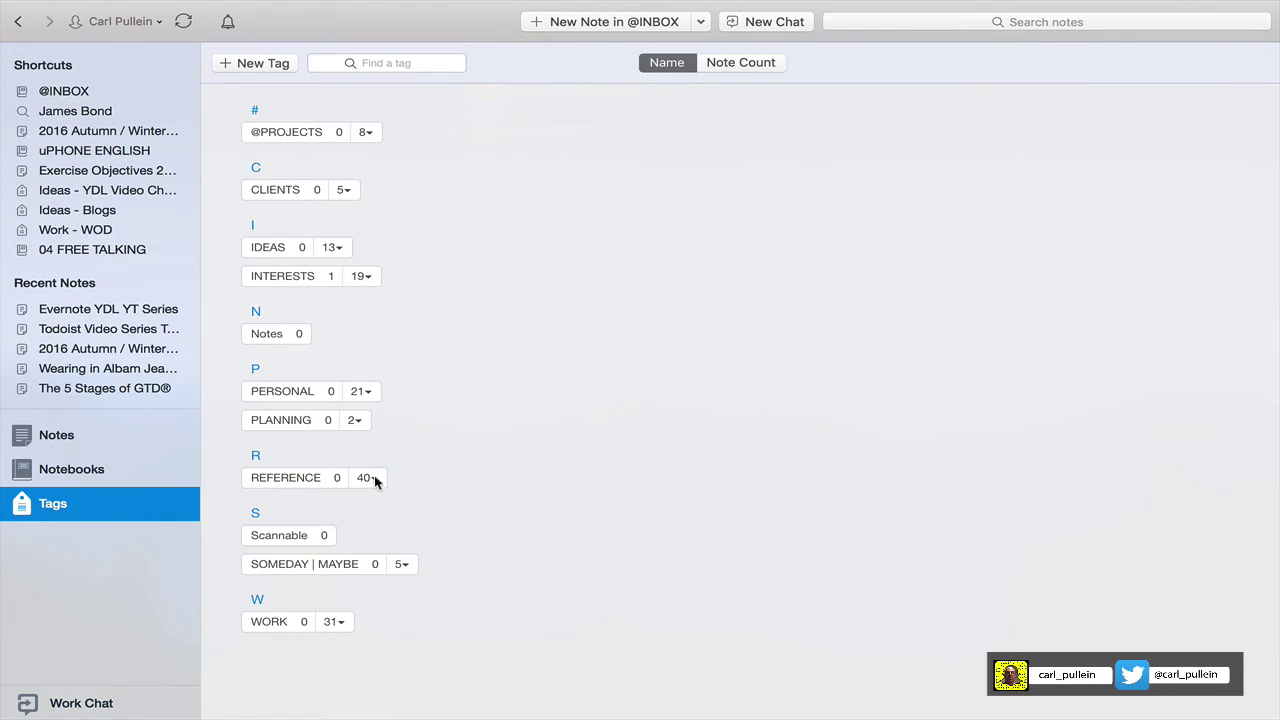
left_click(403, 564)
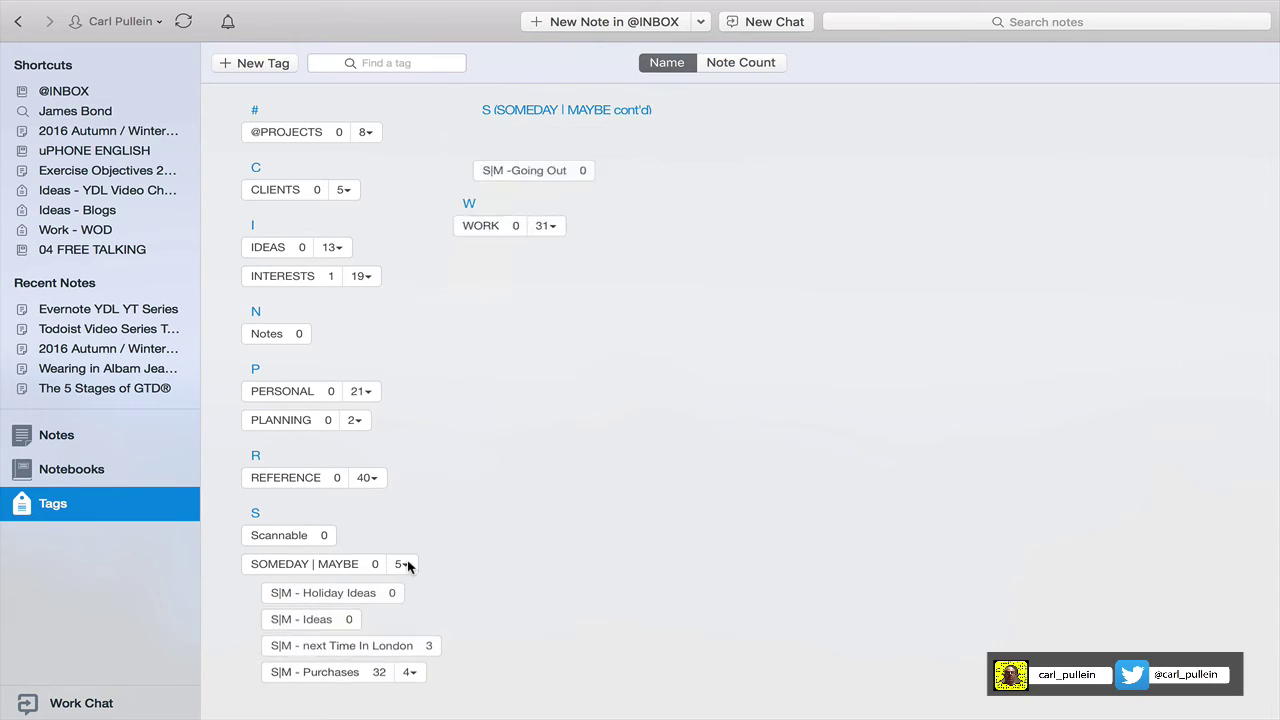
left_click(344, 680)
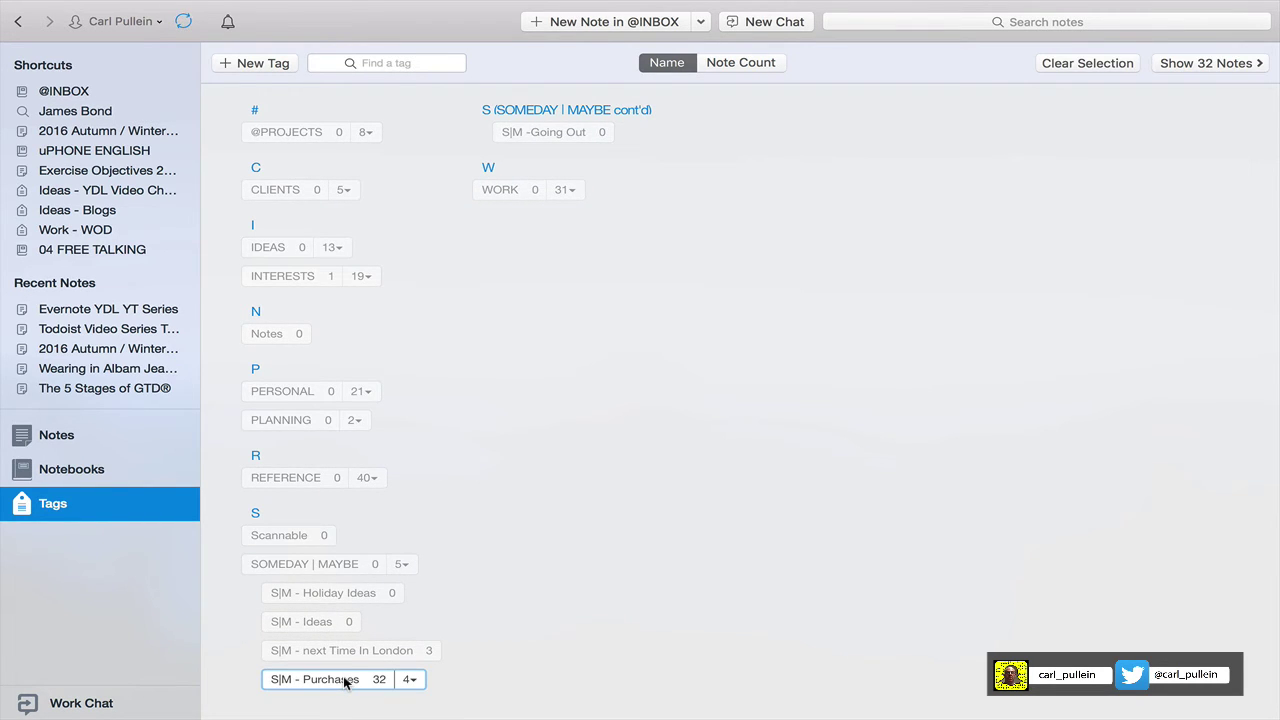
double_click(344, 680)
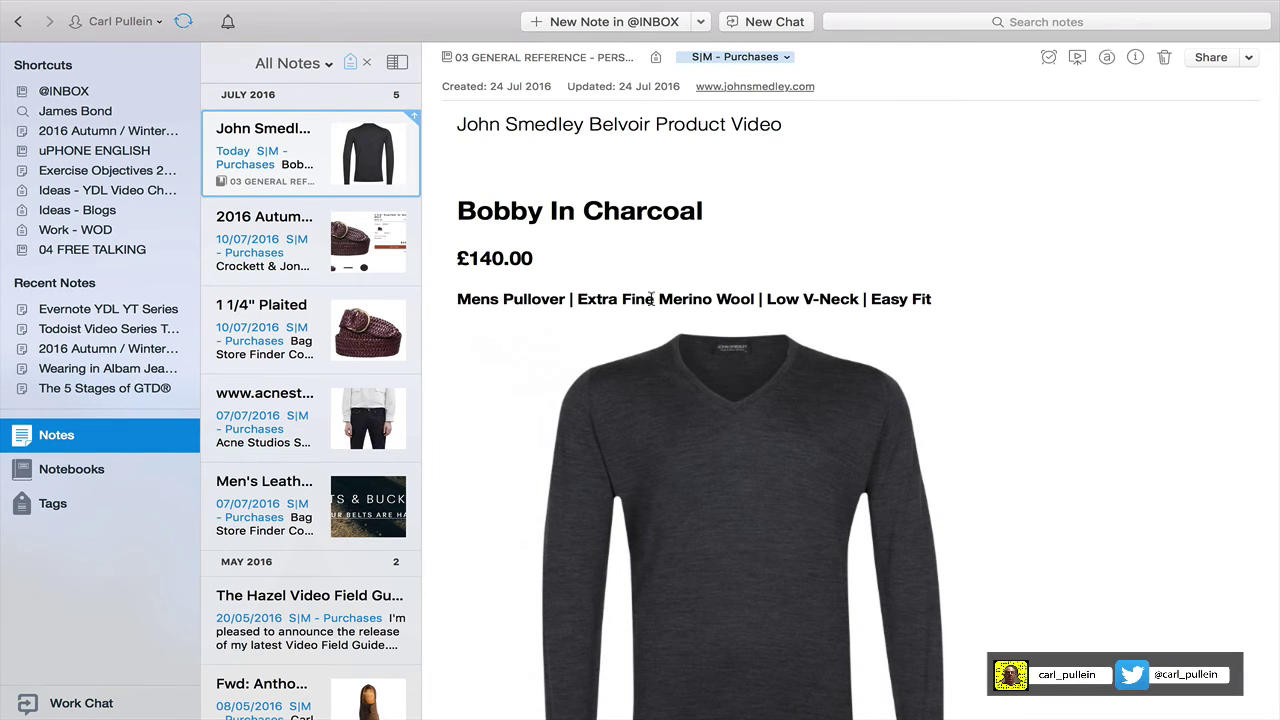
scroll(697, 450, "down", 5)
scroll(697, 450, "up", 5)
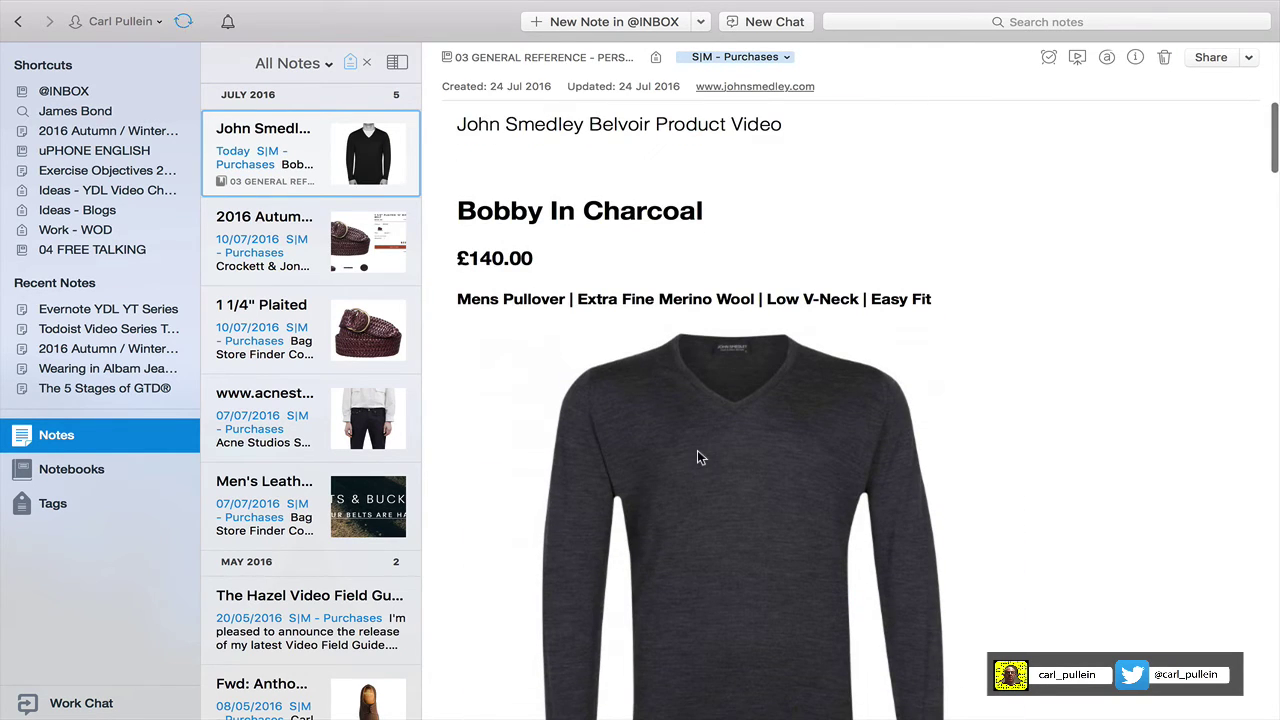
scroll(739, 456, "down", 5)
scroll(739, 460, "up", 5)
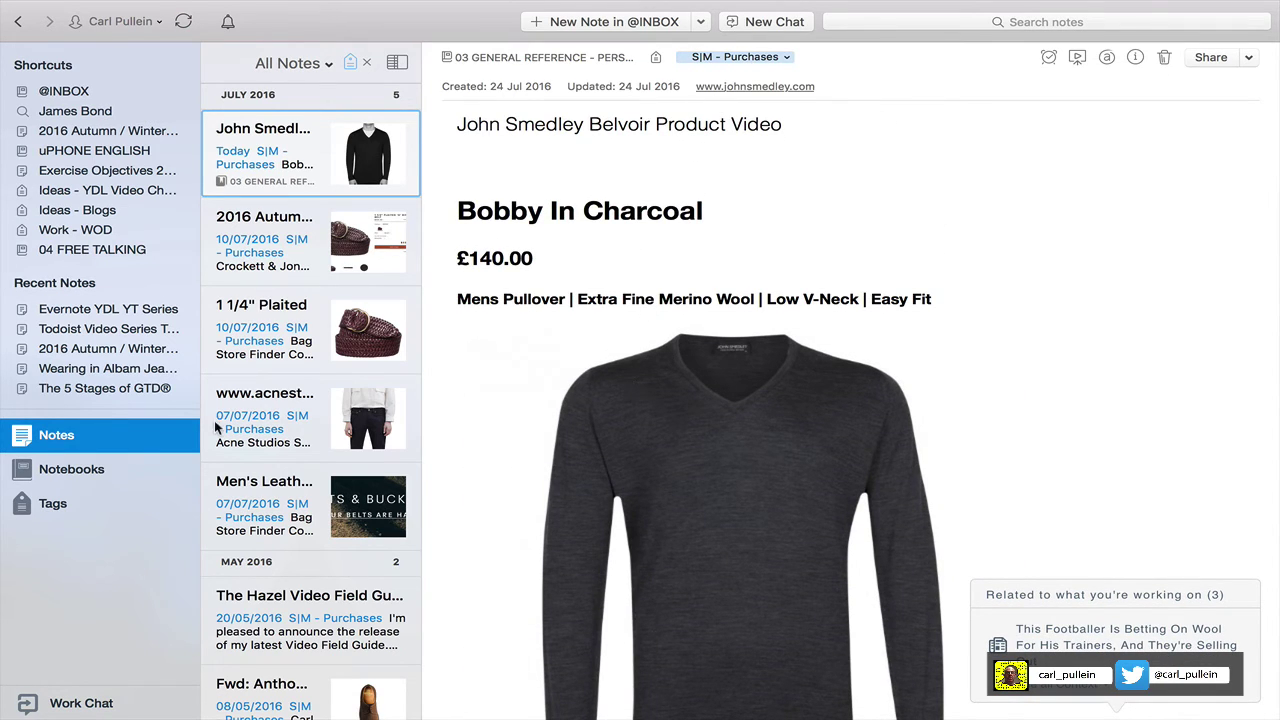
Return to the tag list, create a tag named Notes - Business, and nest it under the Notes tag.
left_click(52, 505)
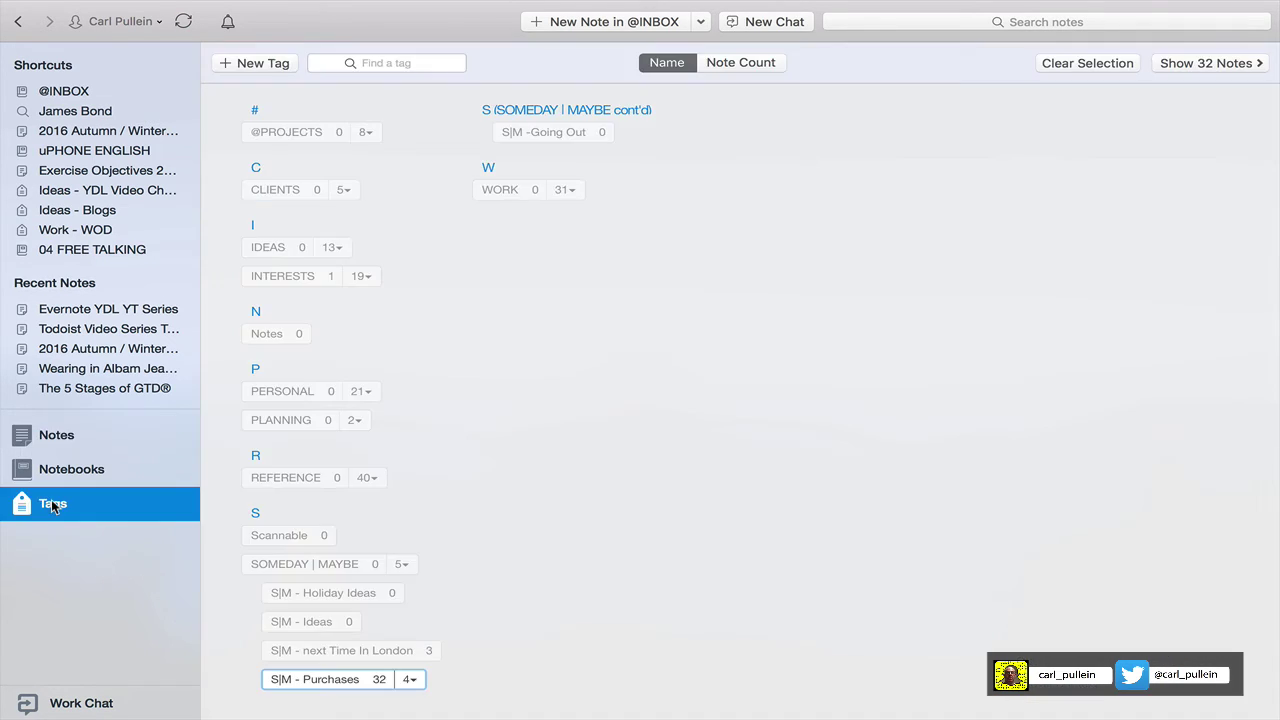
left_click(653, 456)
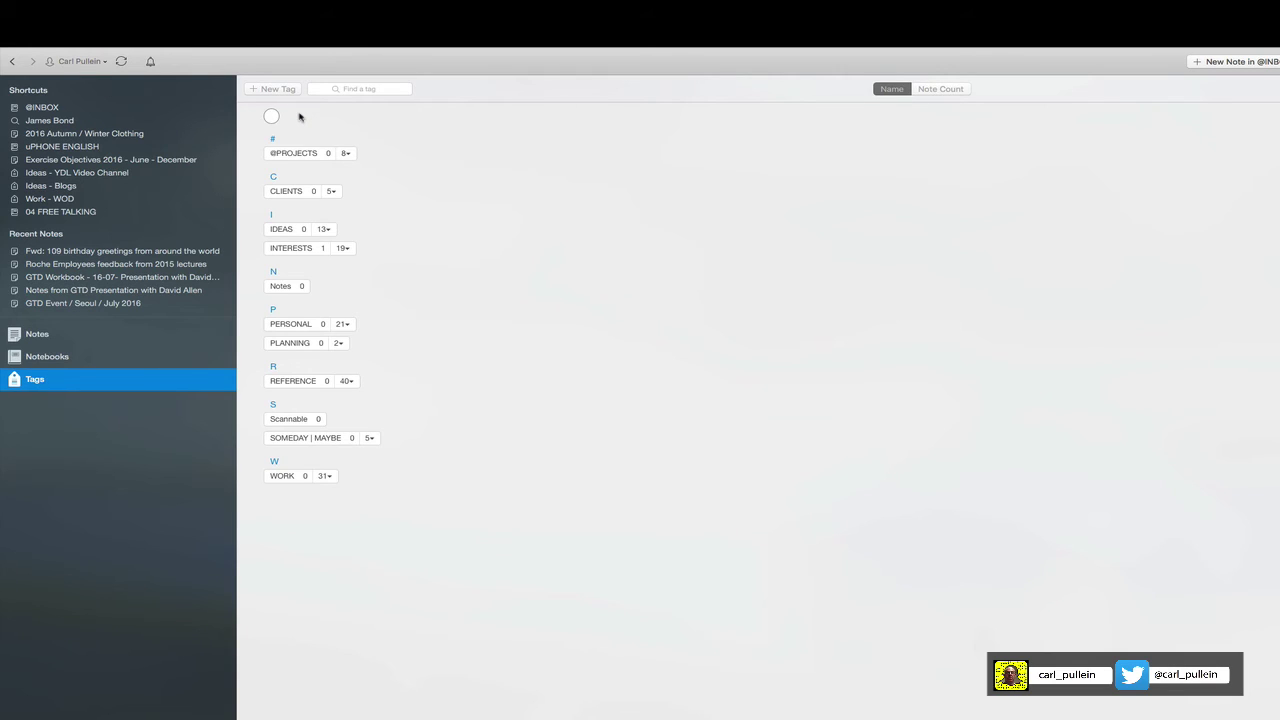
type("Note")
type("s")
type(" - ")
type("General")
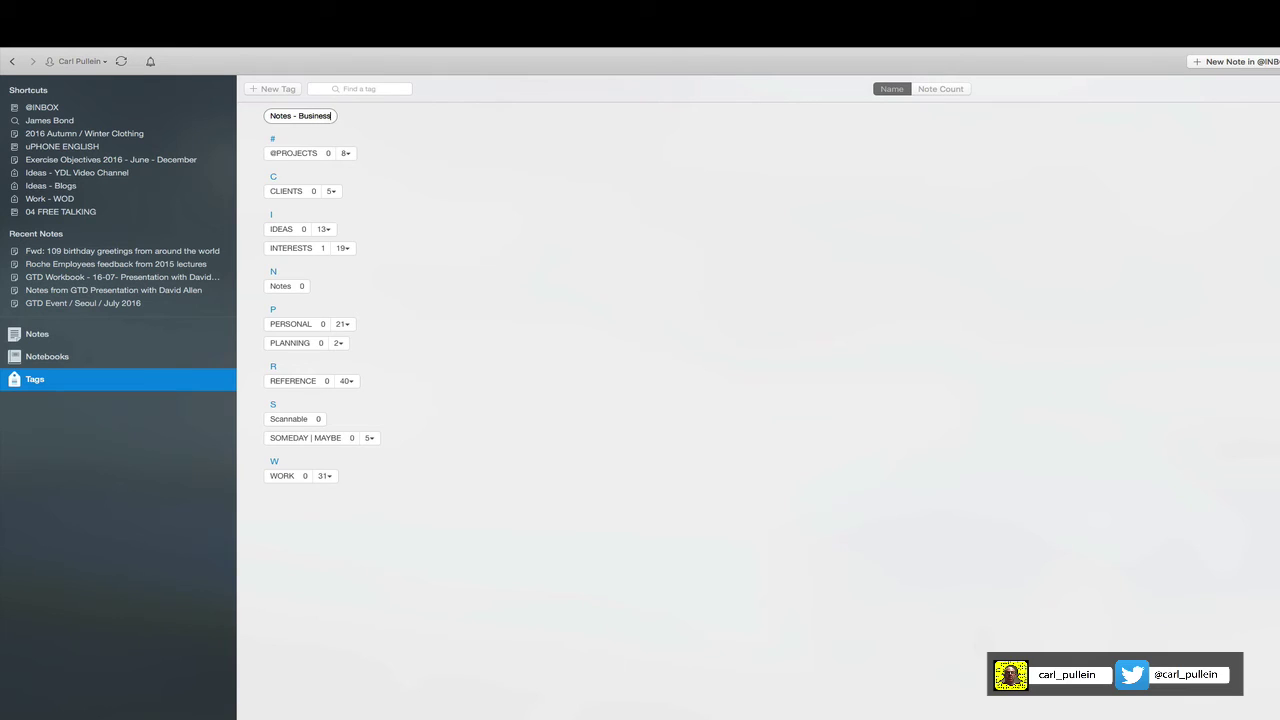
key("Return")
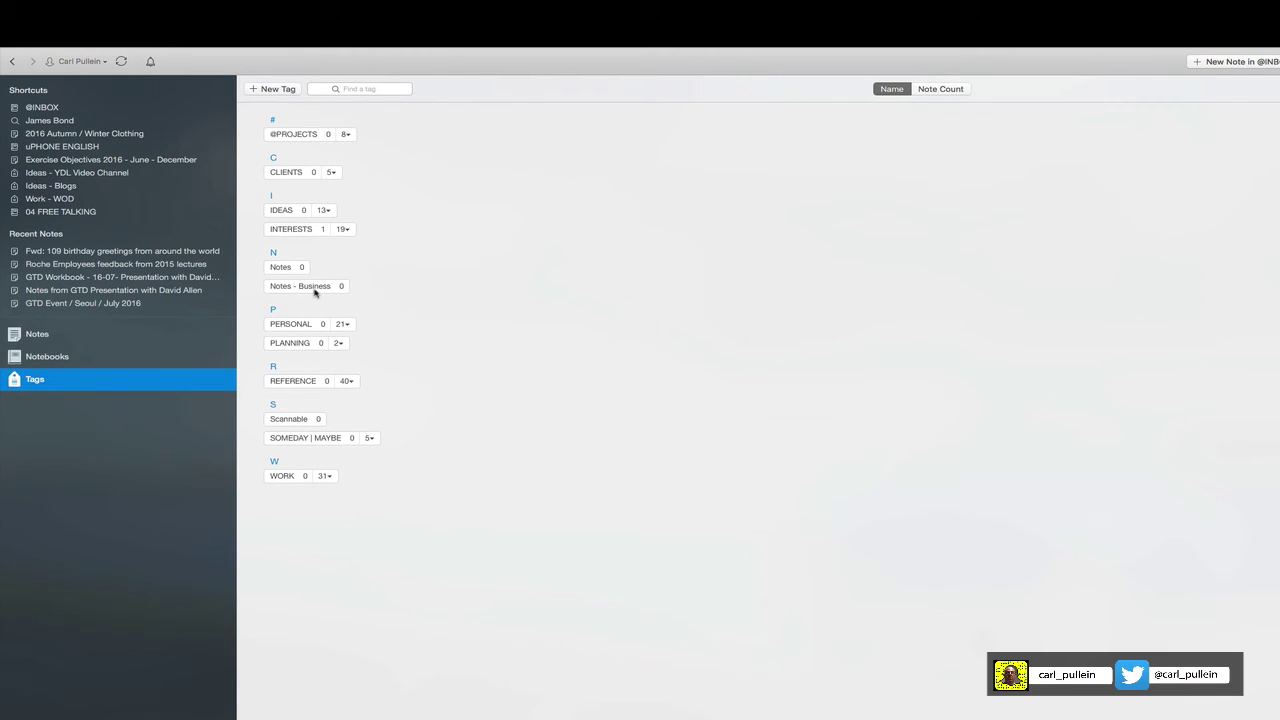
left_click_drag(309, 290, 300, 270)
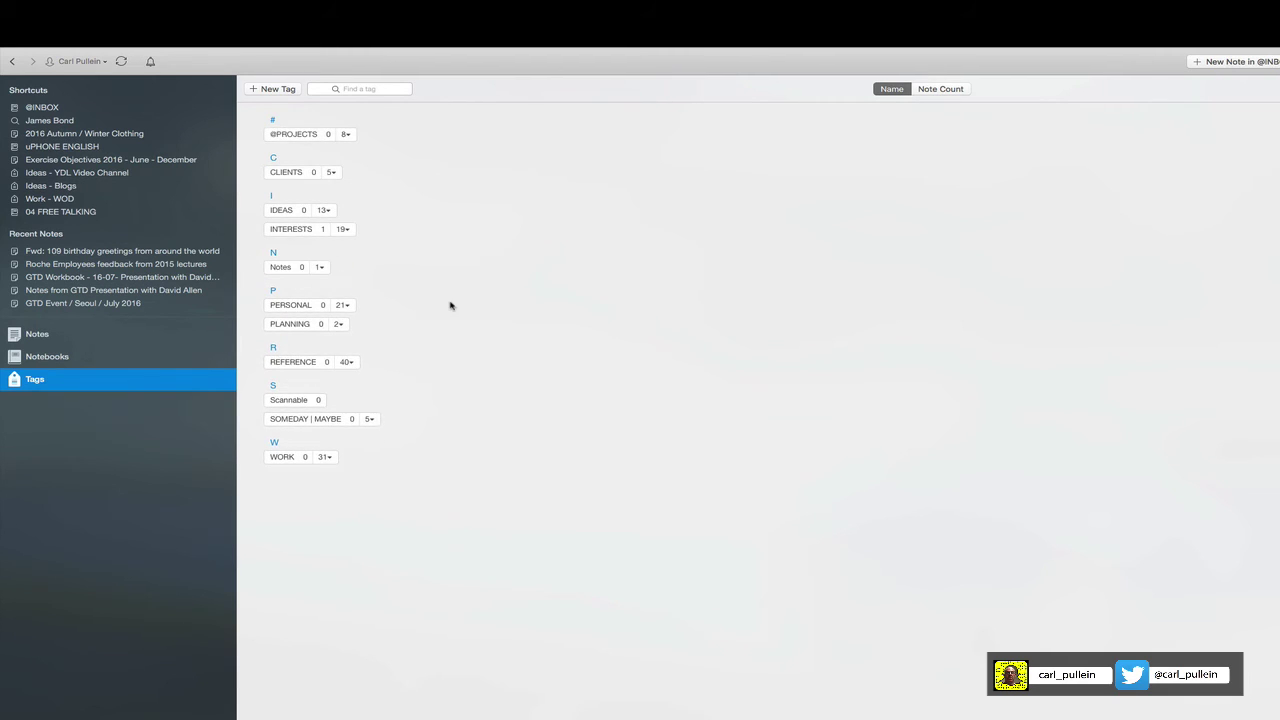
left_click(320, 268)
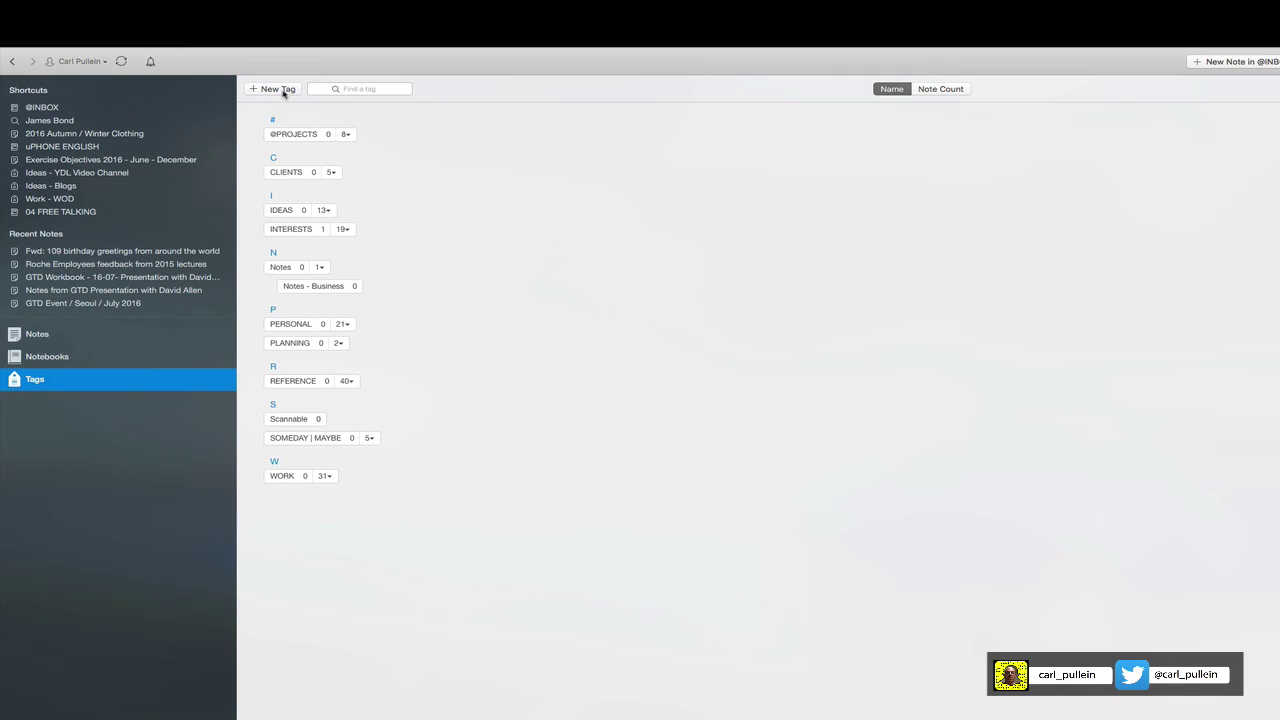
Create a tag named Notes - personal, nest it under the Notes tag, and leave that group expanded.
left_click(283, 90)
type("Notes - ")
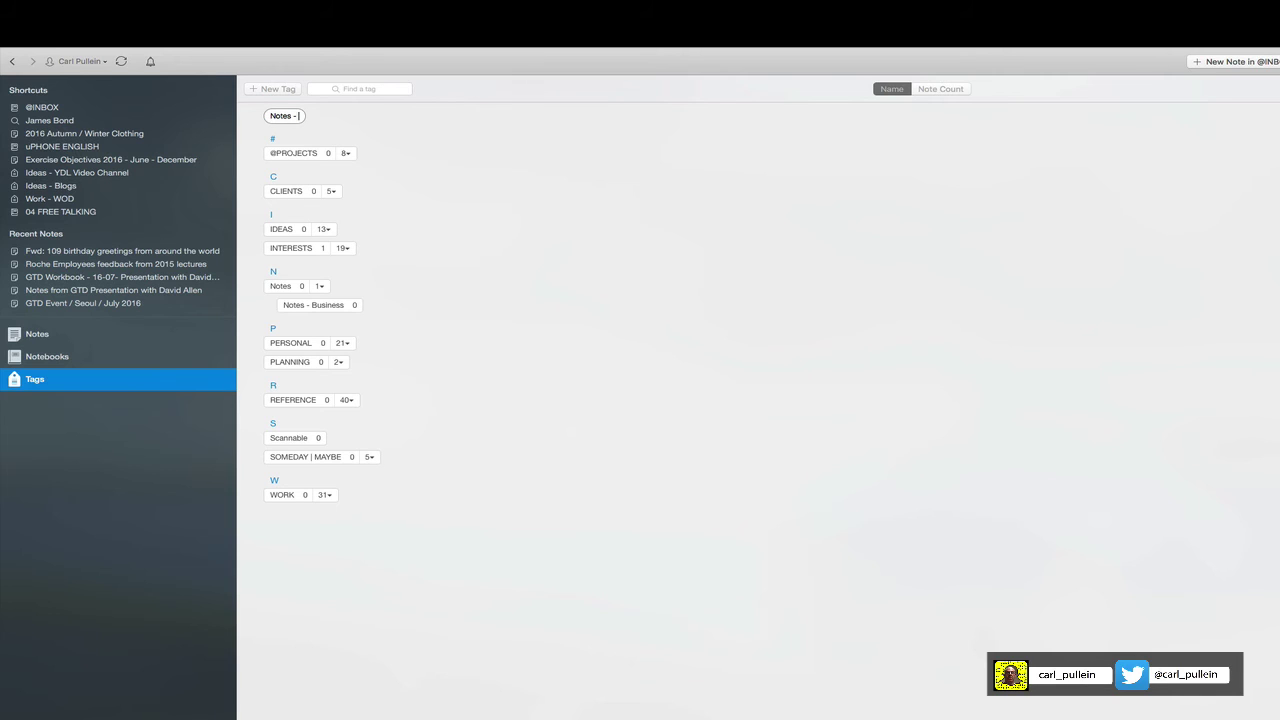
type("personal")
key("Return")
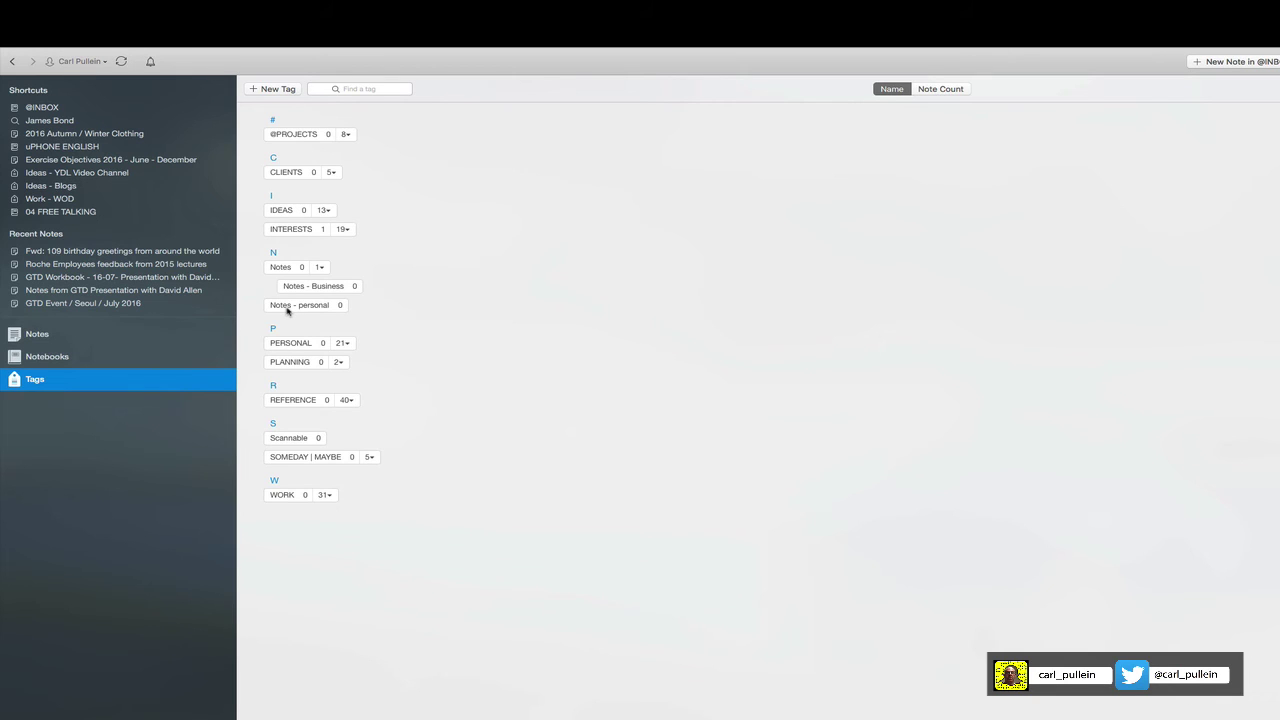
left_click_drag(287, 311, 292, 274)
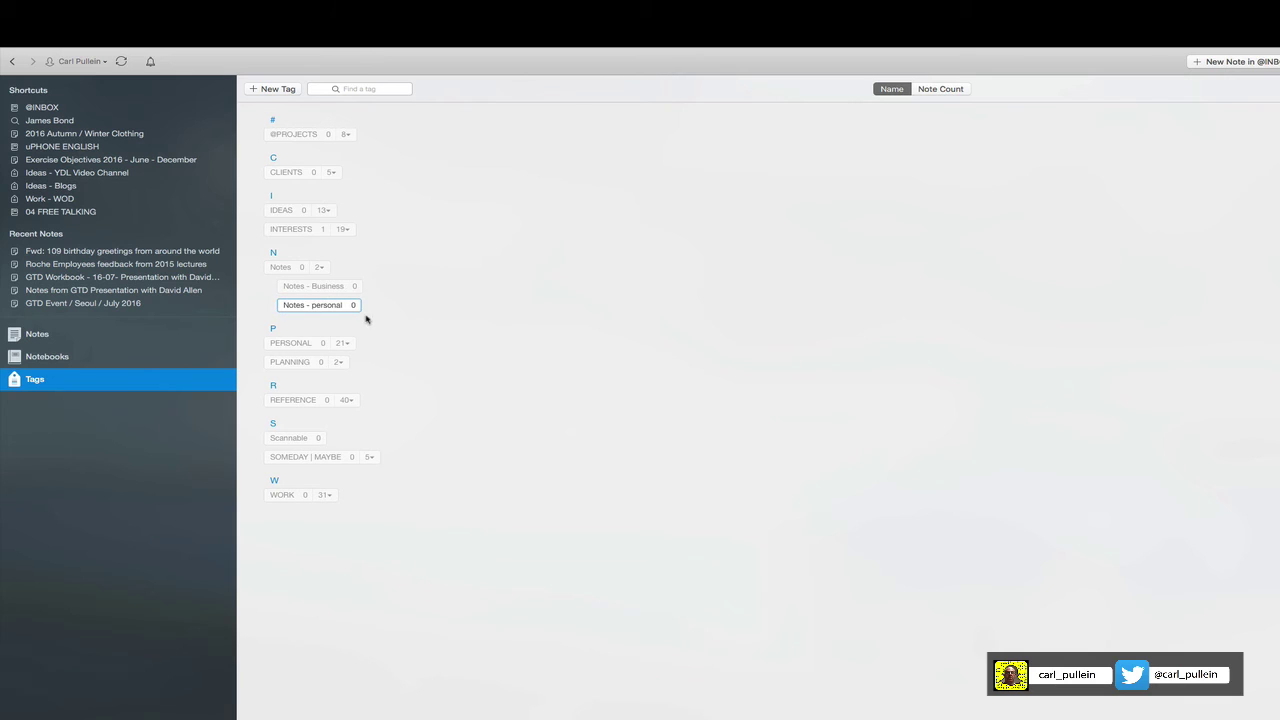
left_click(321, 268)
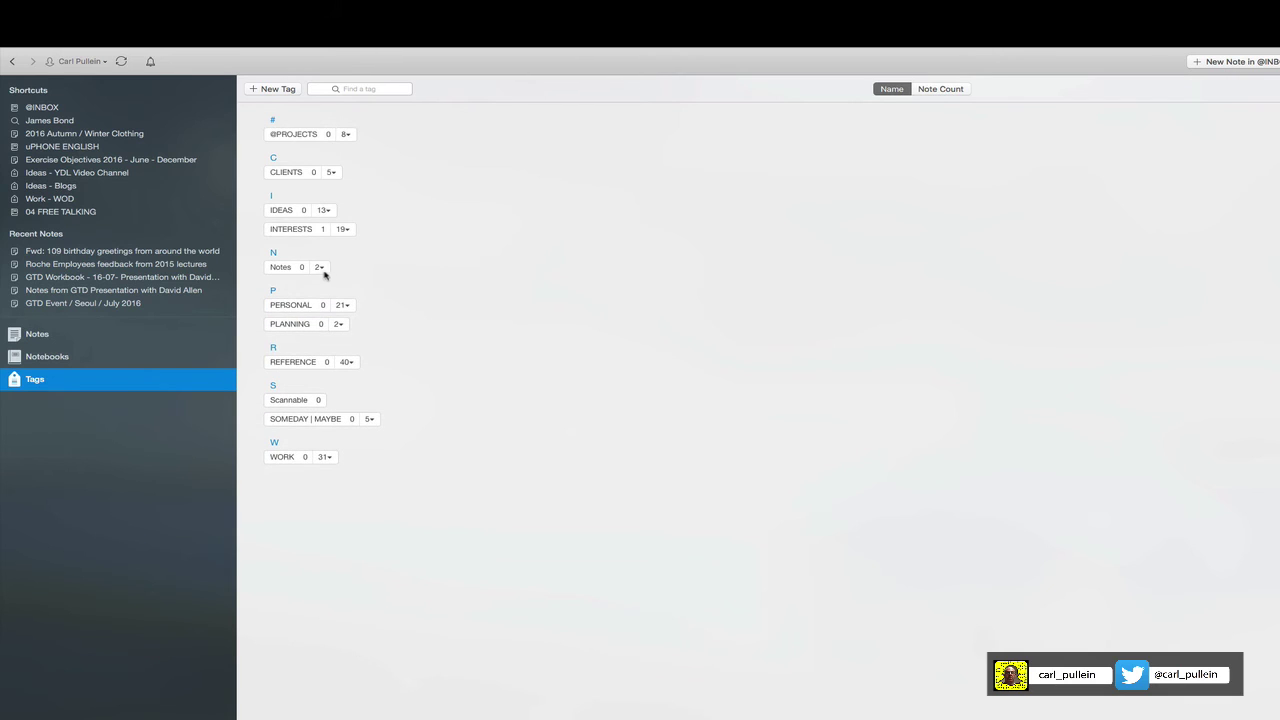
left_click(321, 268)
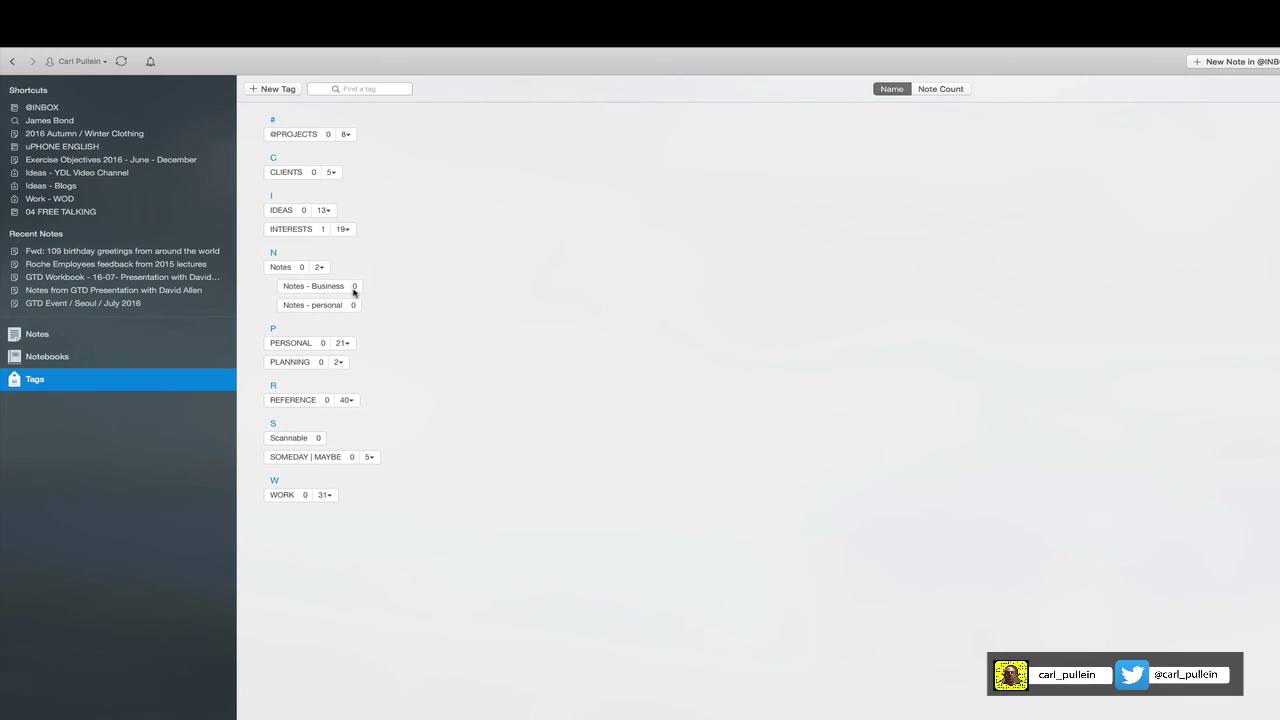